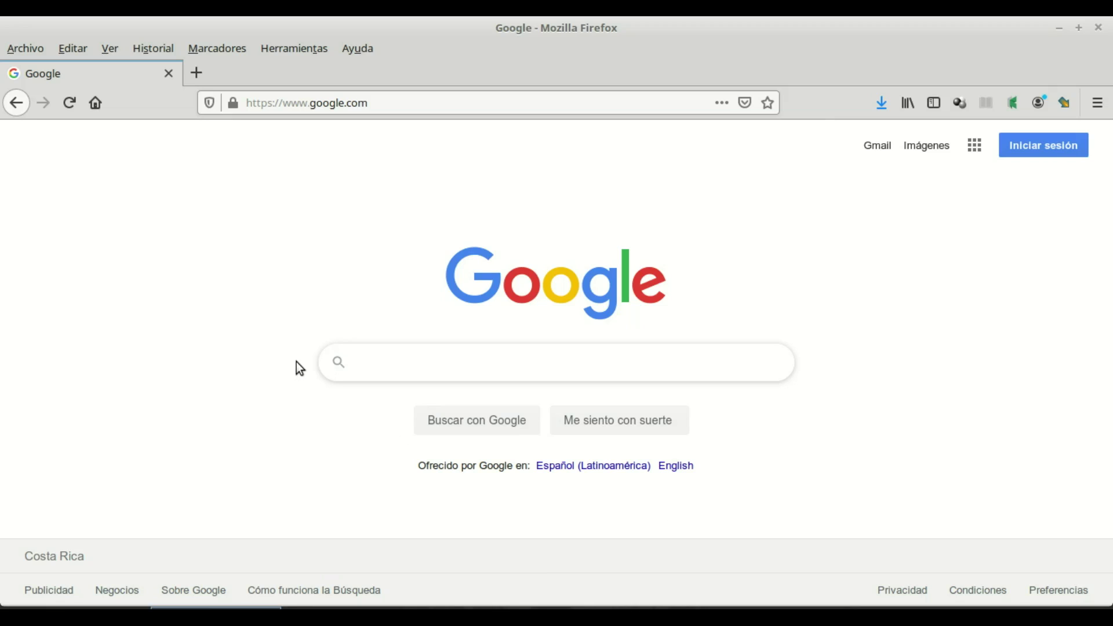
Step: Search Google for "the noun project" using the autocomplete suggestion
text(the )
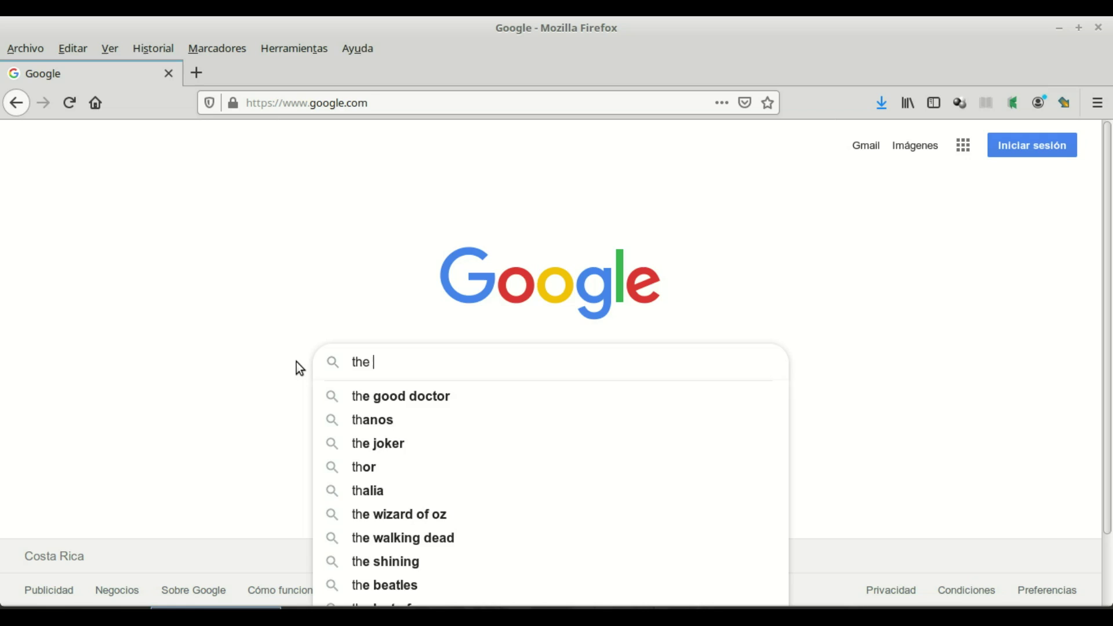
text(noun)
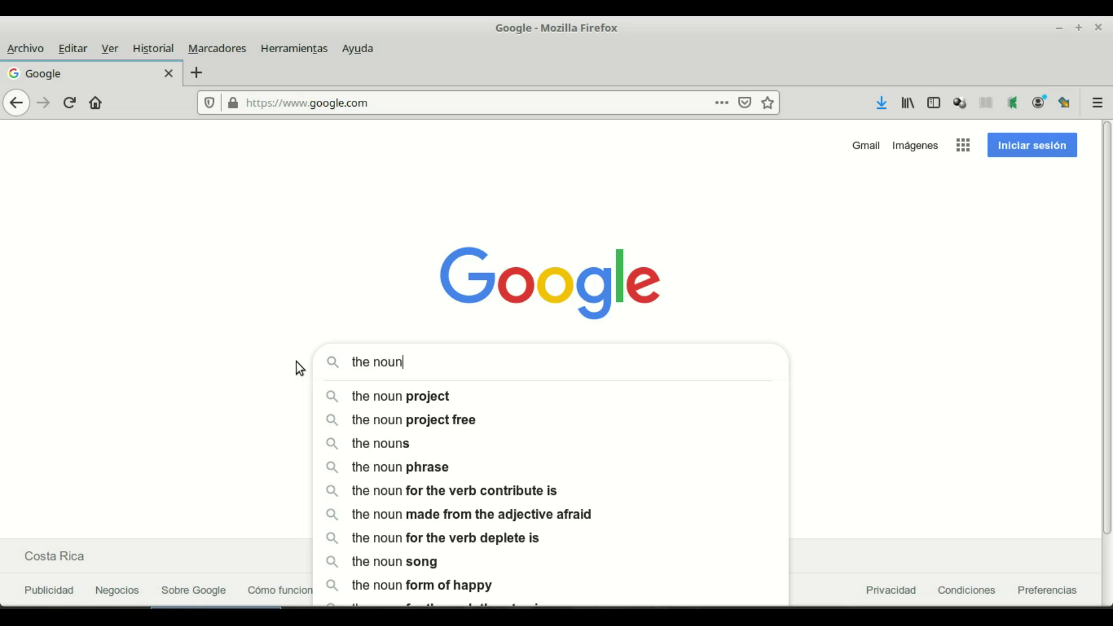
key(Down)
key(Return)
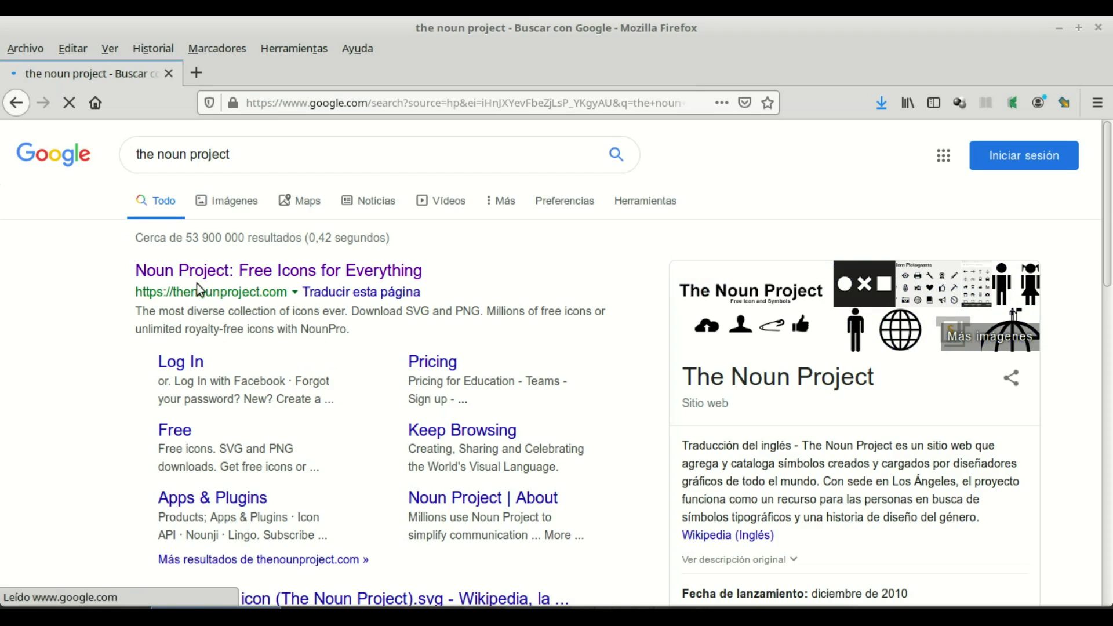
Step: Go to the "Noun Project: Free Icons for Everything" site from the search results
click(280, 275)
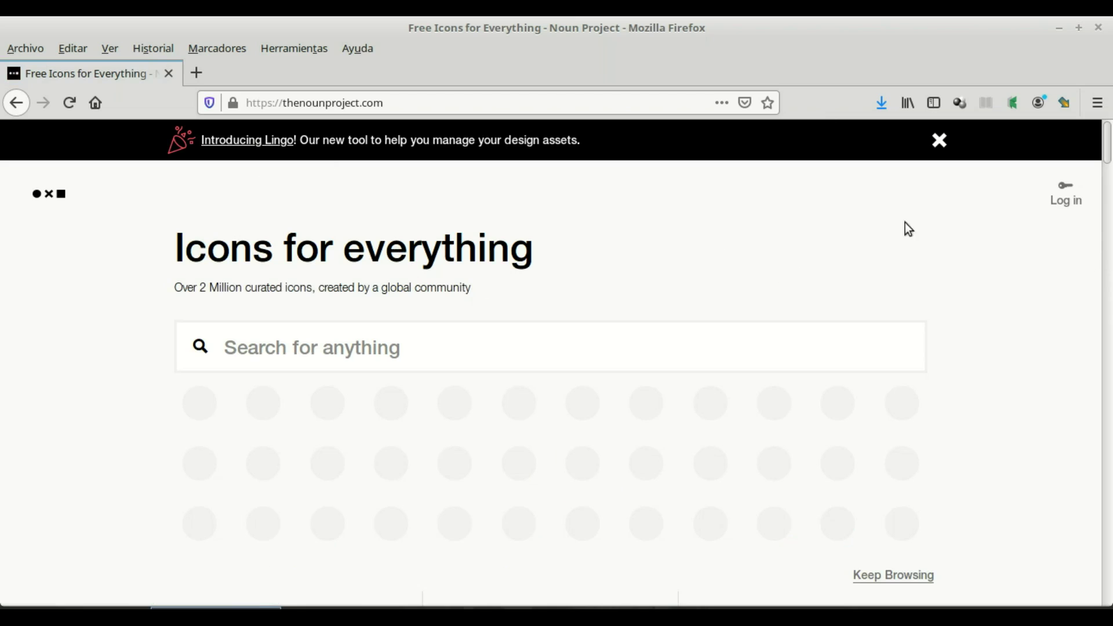
Step: Log in with the account email and password, declining Firefox's offer to save the password
click(1074, 206)
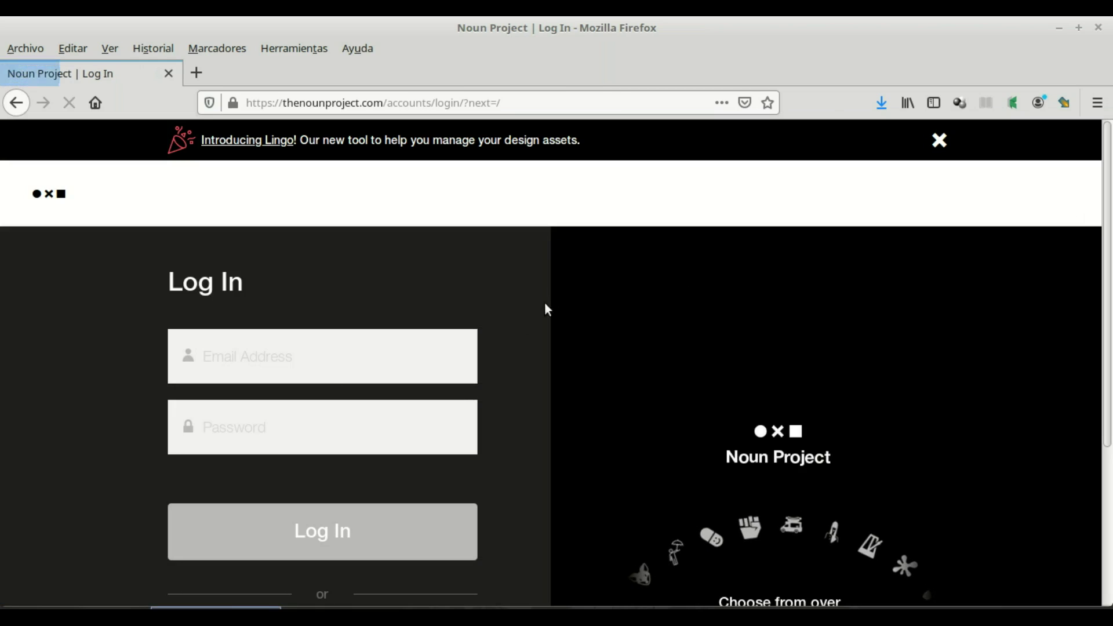
click(292, 369)
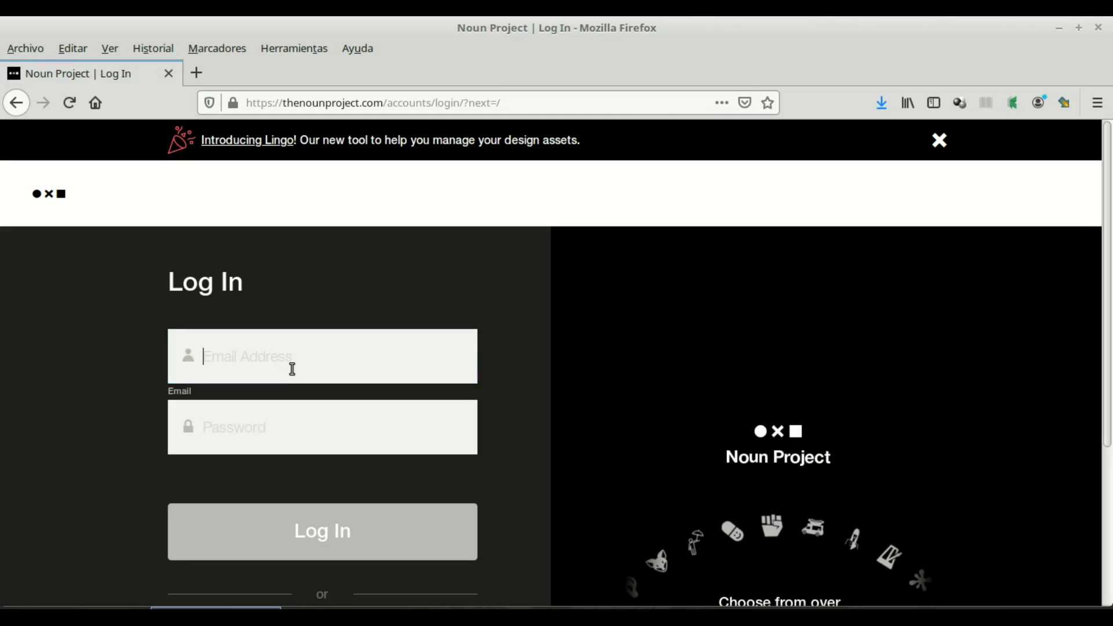
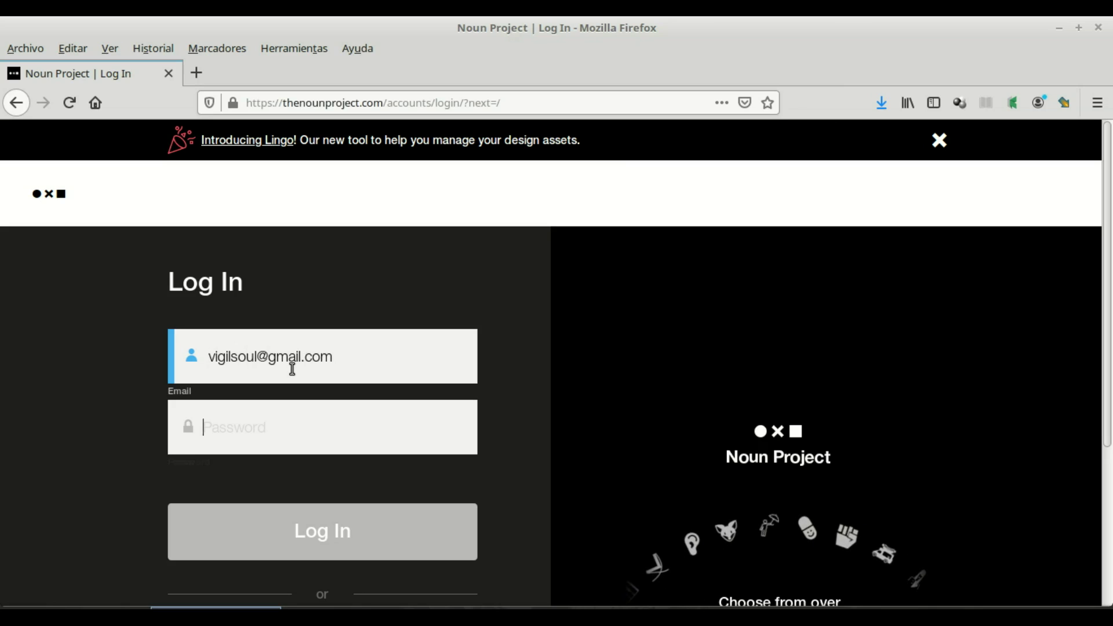
key(Tab)
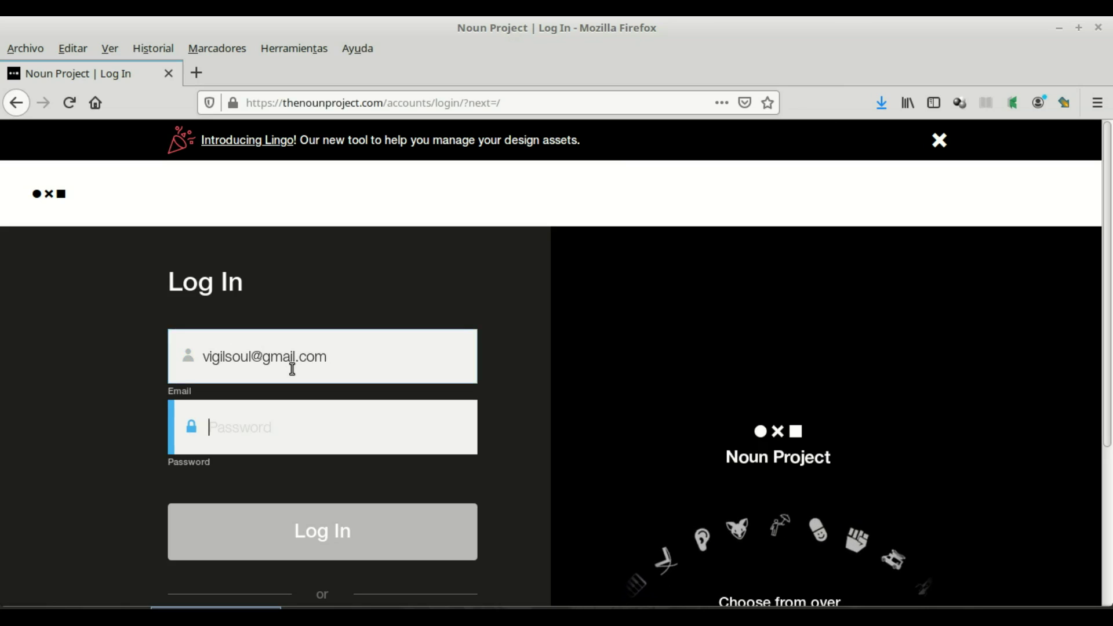
text(••••••••)
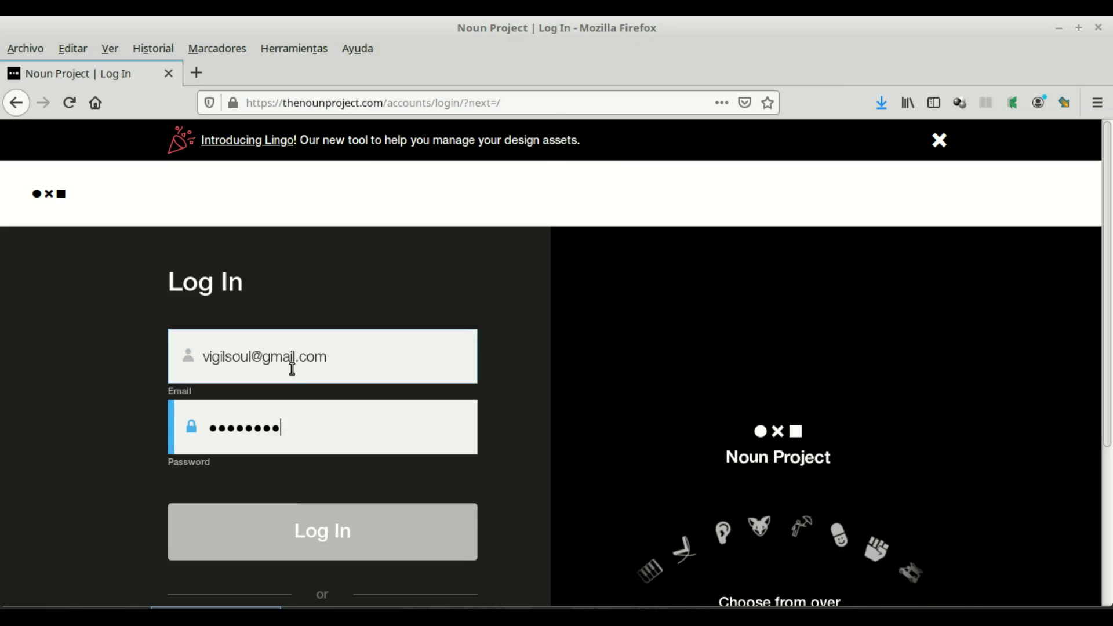
key(Return)
click(250, 274)
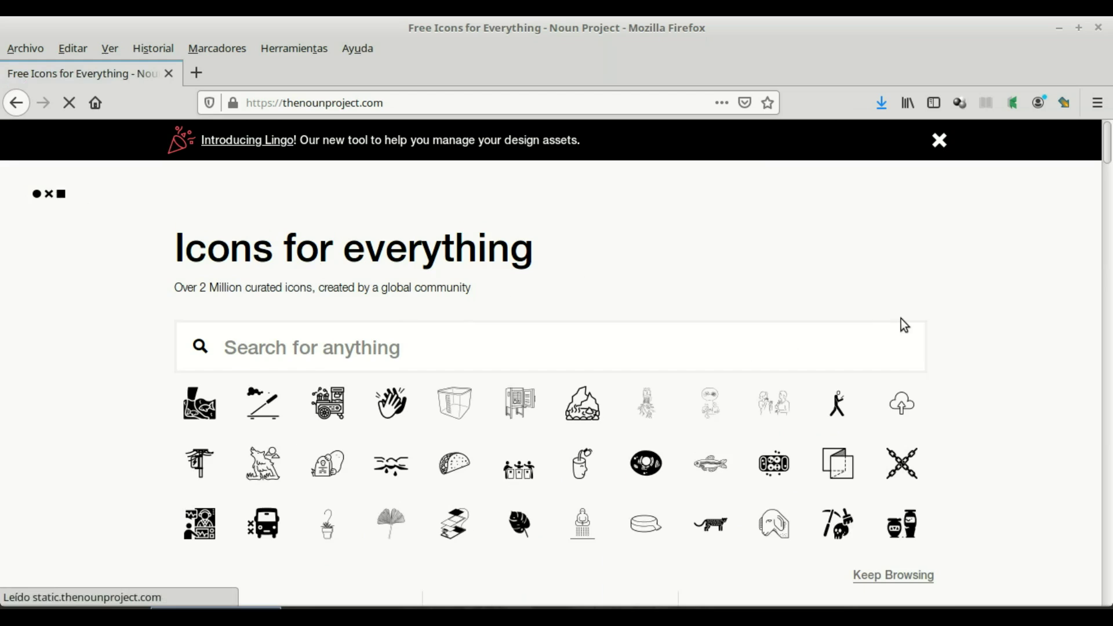
Step: Search the Noun Project icon library for "animals"
scroll(901, 319, down, 5)
scroll(534, 315, up, 4)
scroll(524, 305, up, 1)
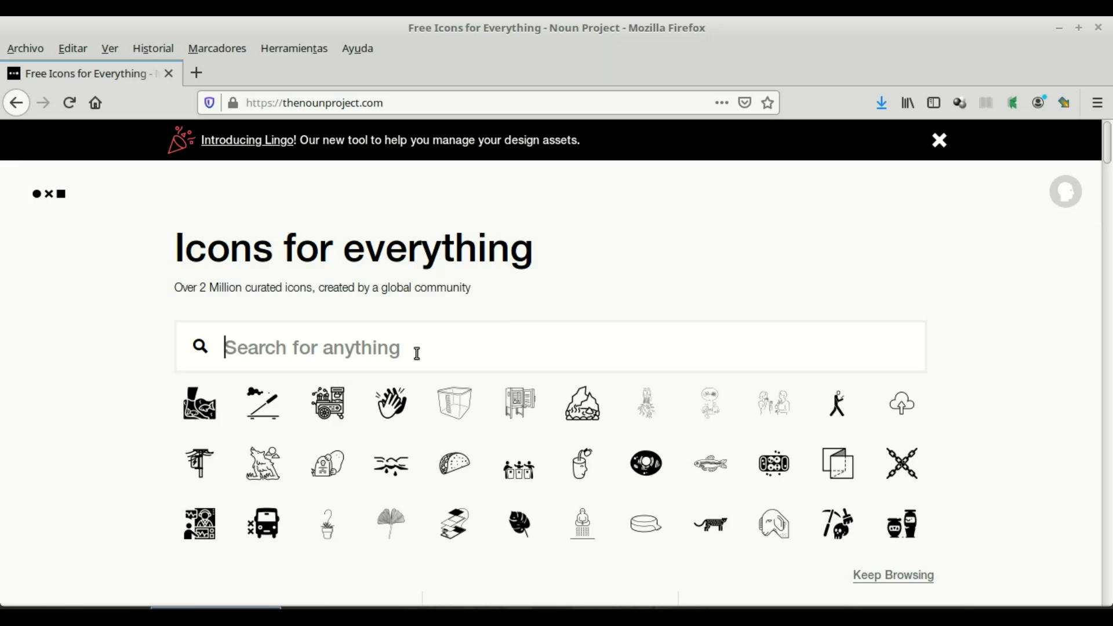
text(ani)
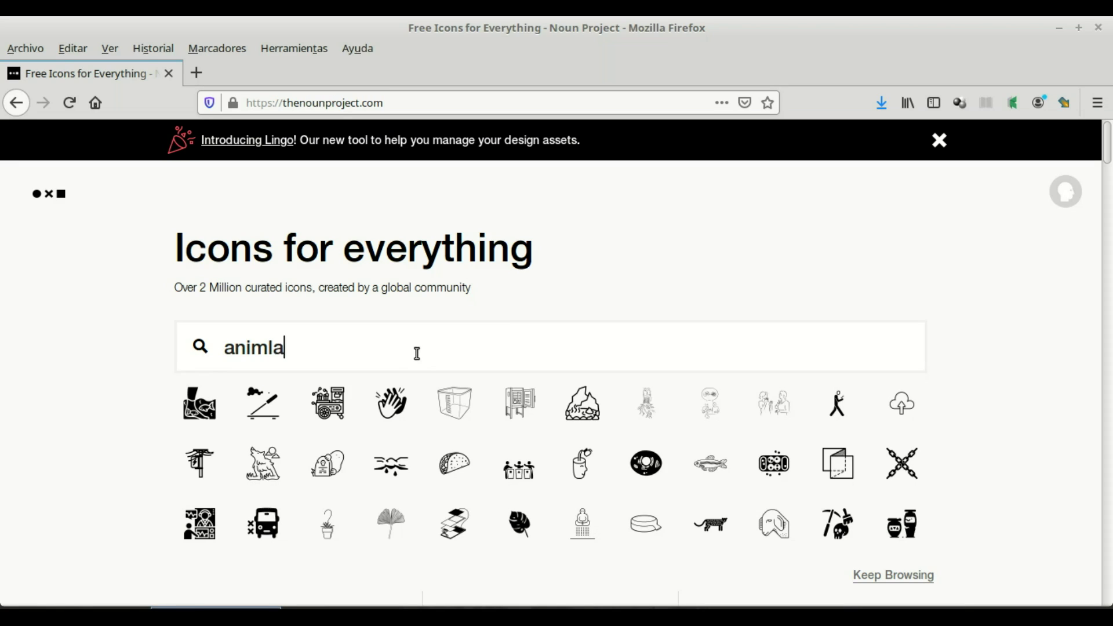
text(mals)
key(Return)
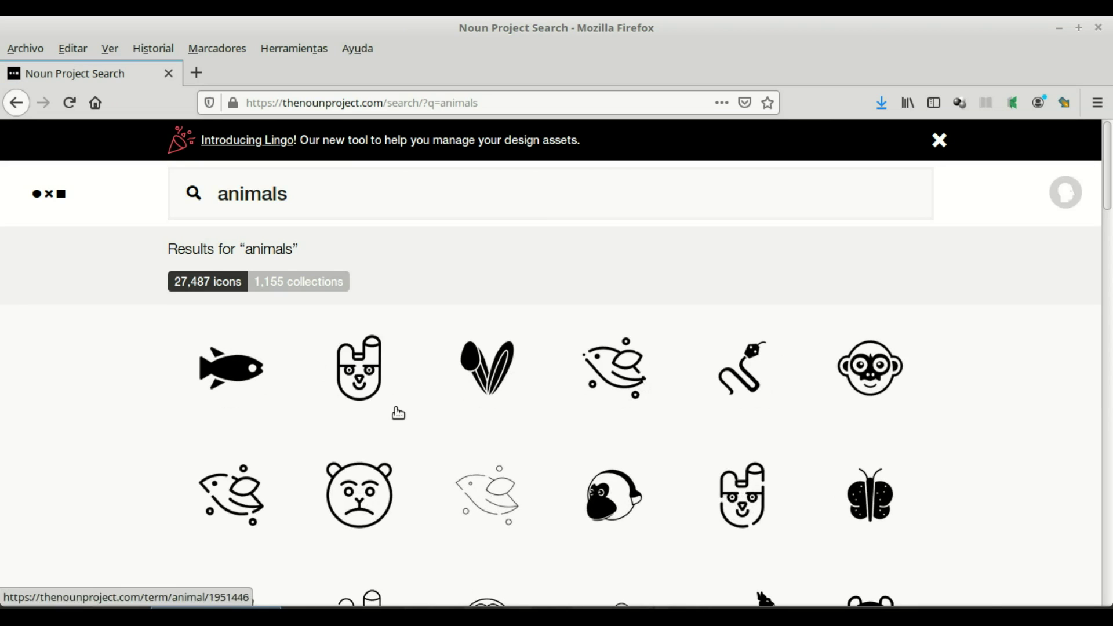
Step: Scroll the animal icon results down to the Hand Drawn, Animal and Animals collections
scroll(812, 423, down, 3)
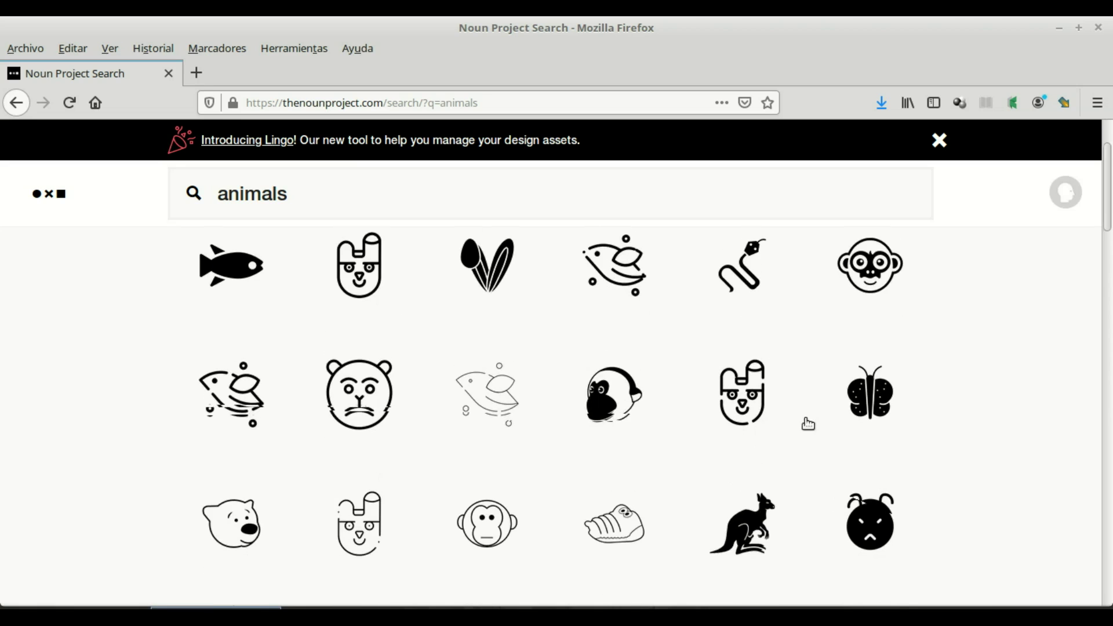
scroll(493, 380, down, 3)
scroll(697, 380, down, 4)
scroll(665, 386, up, 5)
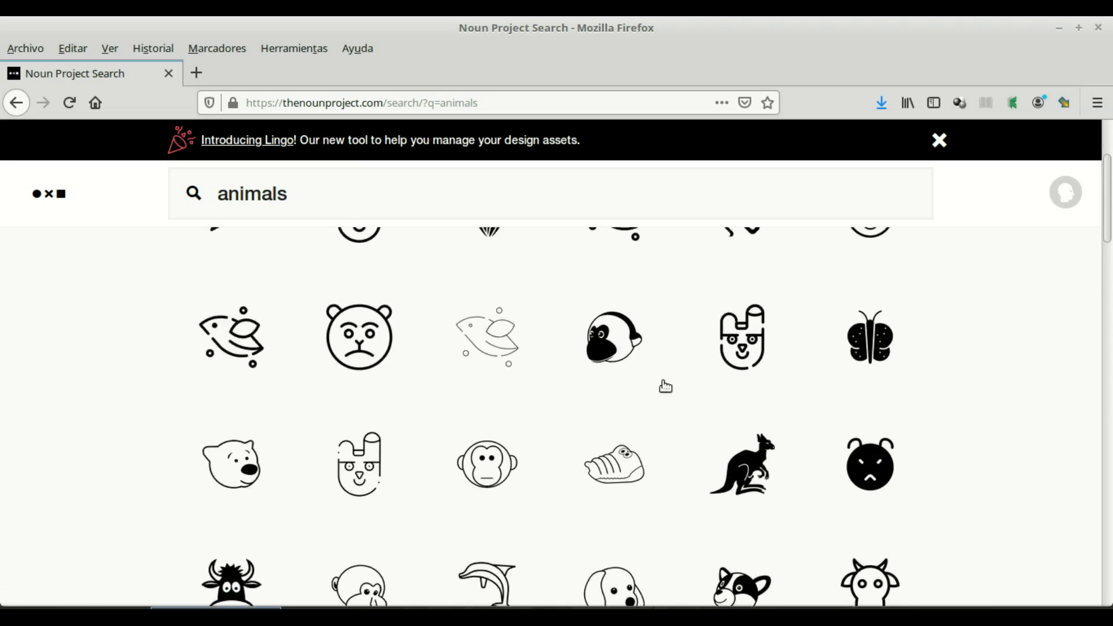
scroll(666, 386, up, 3)
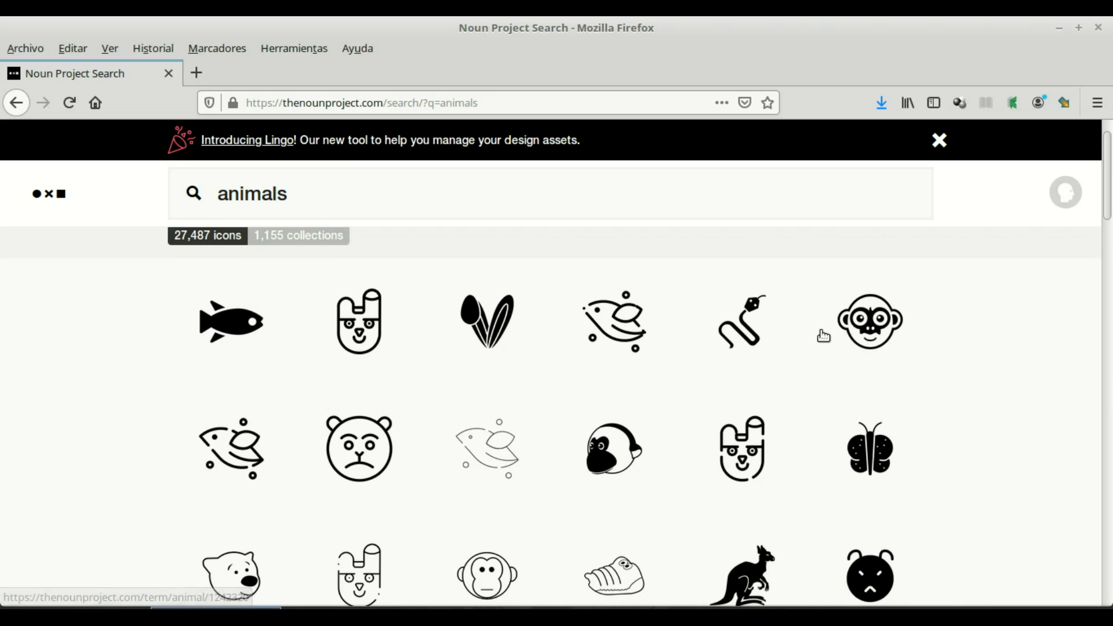
scroll(676, 396, down, 4)
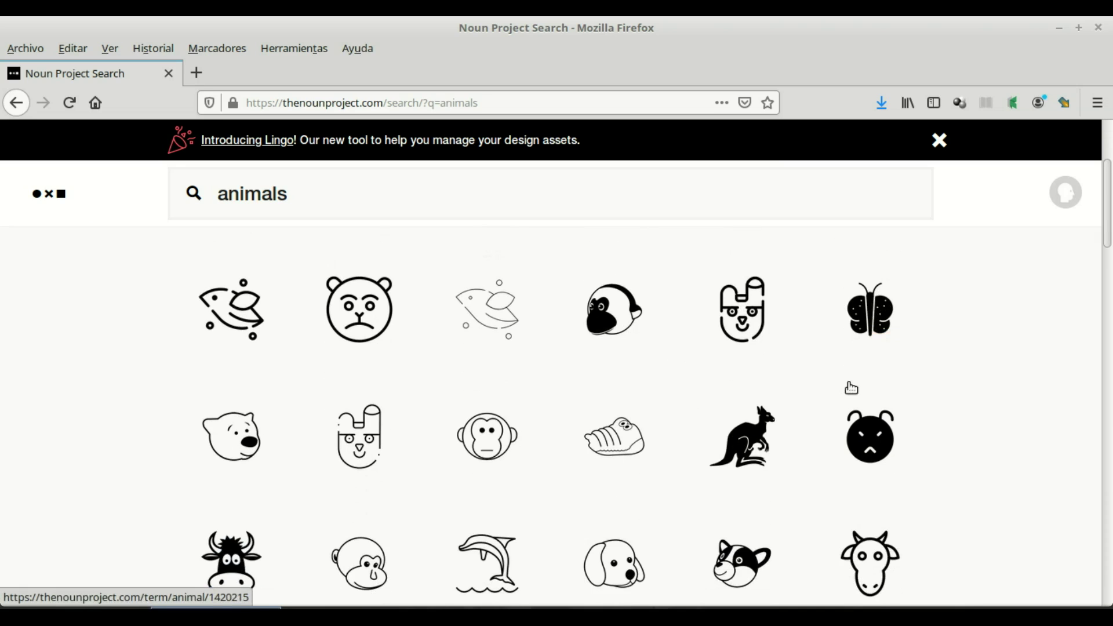
scroll(778, 410, down, 3)
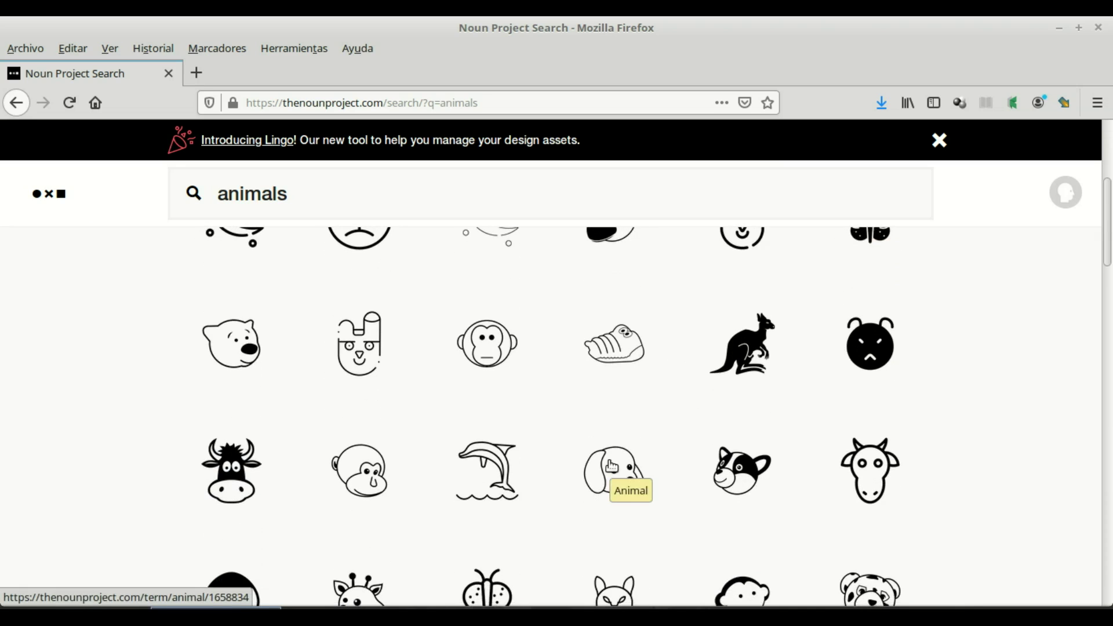
scroll(612, 467, down, 4)
scroll(858, 373, down, 8)
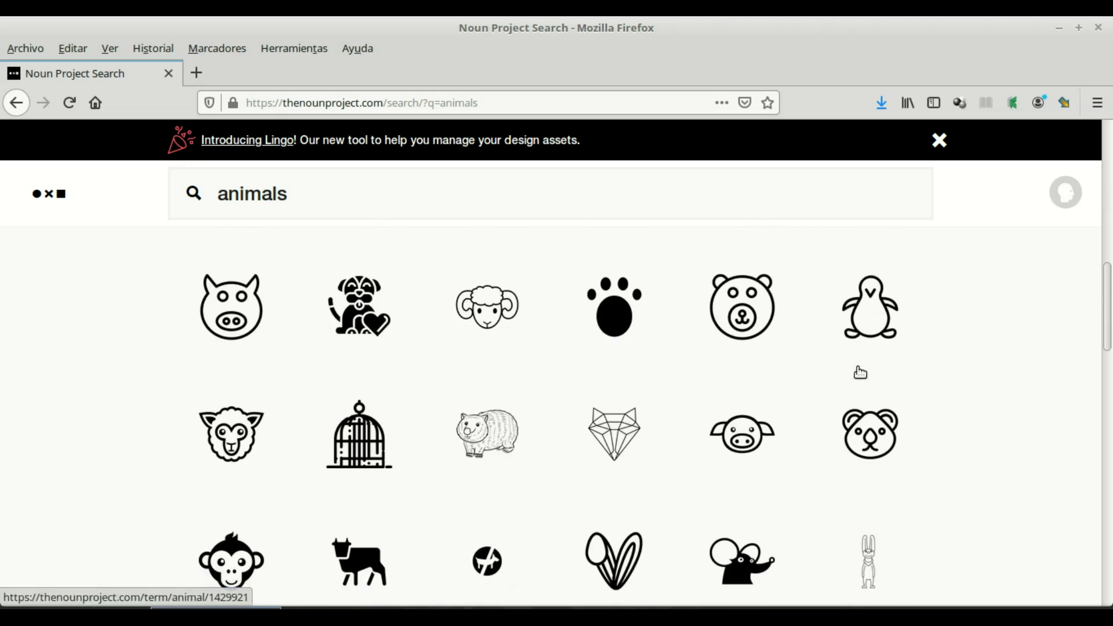
scroll(861, 372, down, 6)
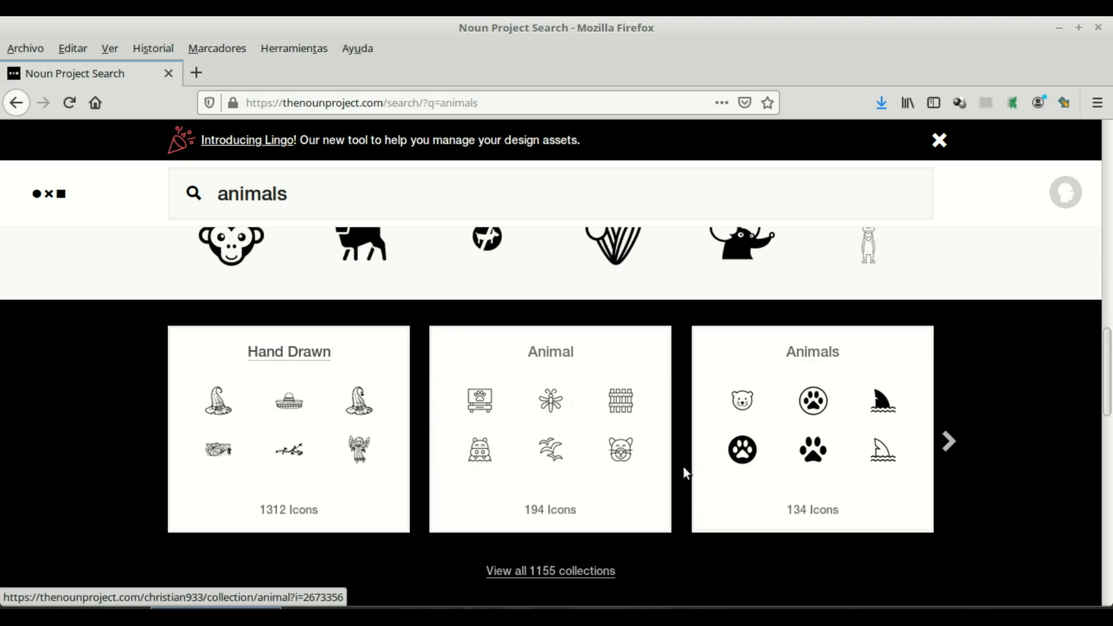
Step: Advance the collections carousel and open the 230-icon Animals And Birds Line Icons collection
click(950, 441)
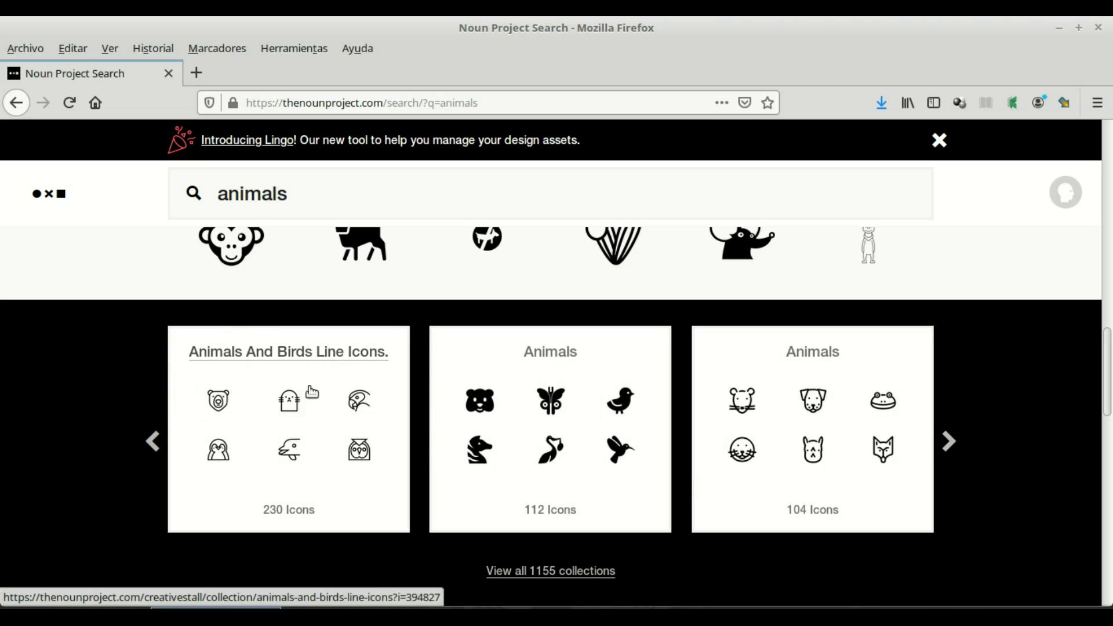
click(302, 512)
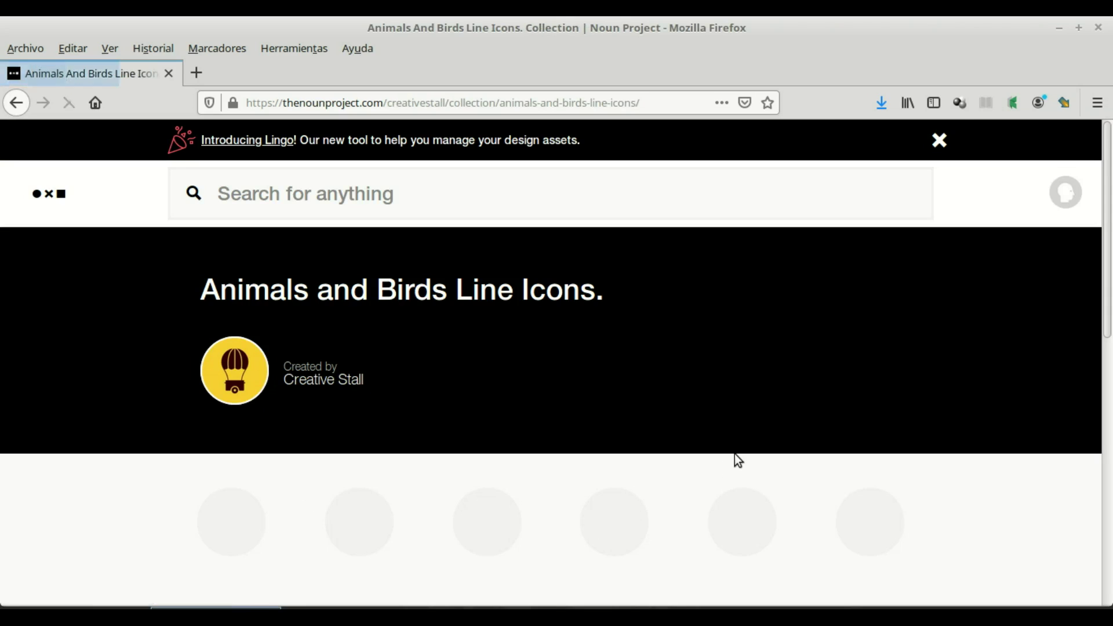
Step: Scroll the collection grid until the elephant line icon is visible
scroll(760, 464, down, 3)
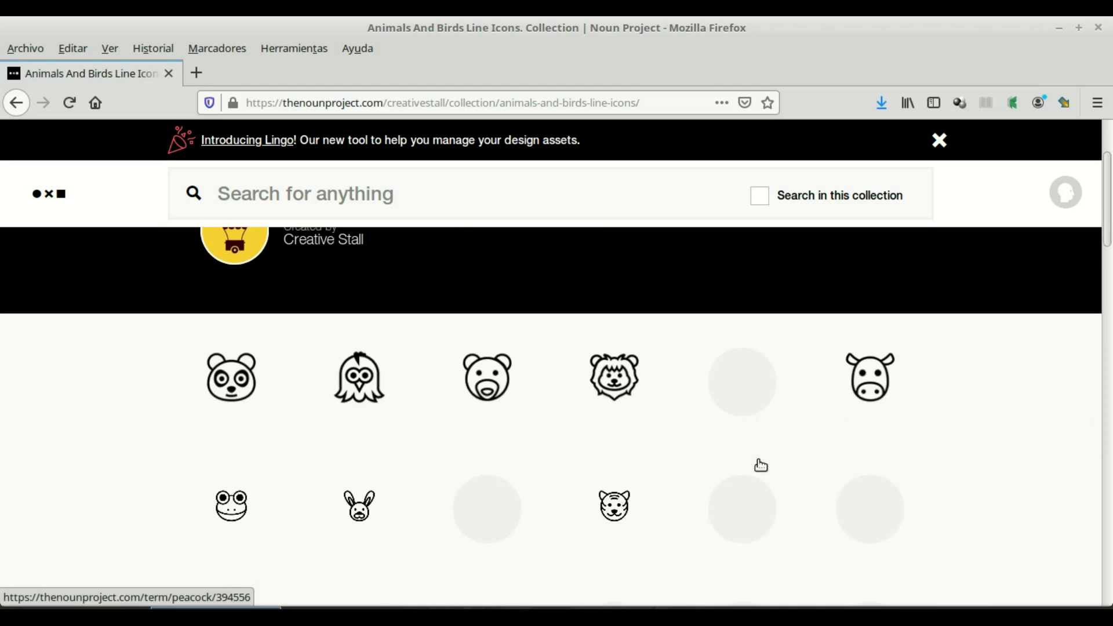
scroll(760, 464, down, 2)
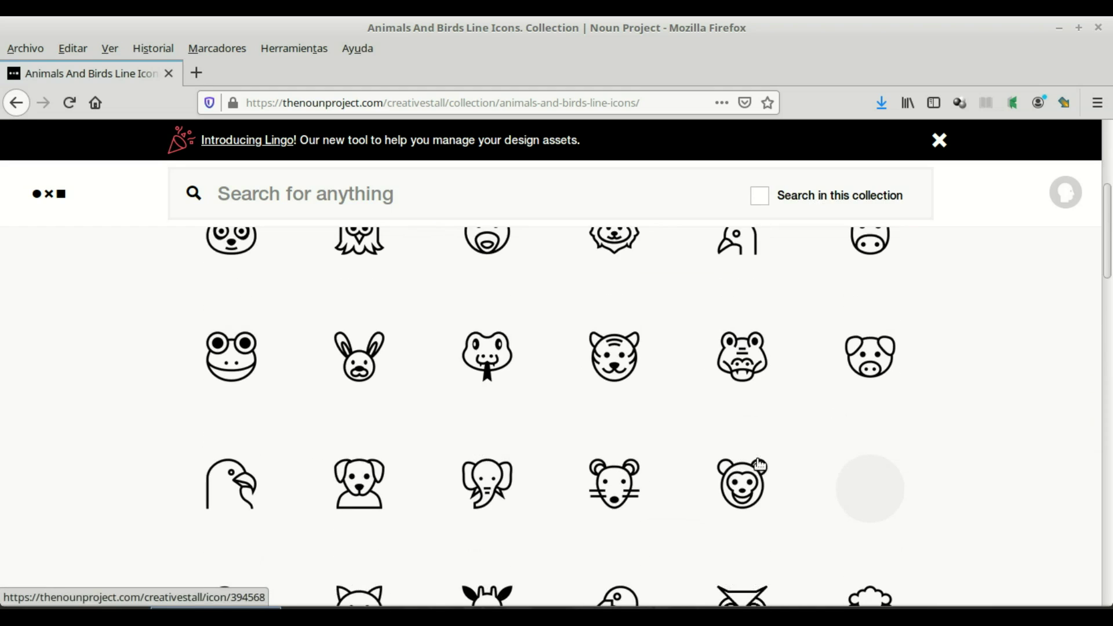
scroll(760, 464, down, 3)
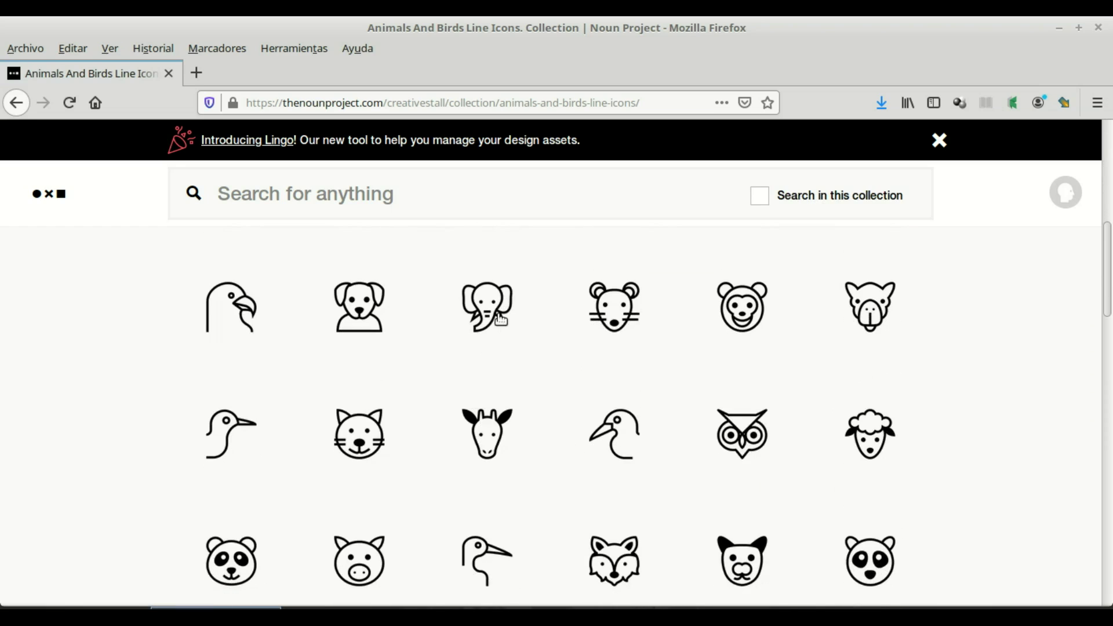
Step: Open the Creative Stall Elephant icon and review its Creative Commons licence details
click(494, 312)
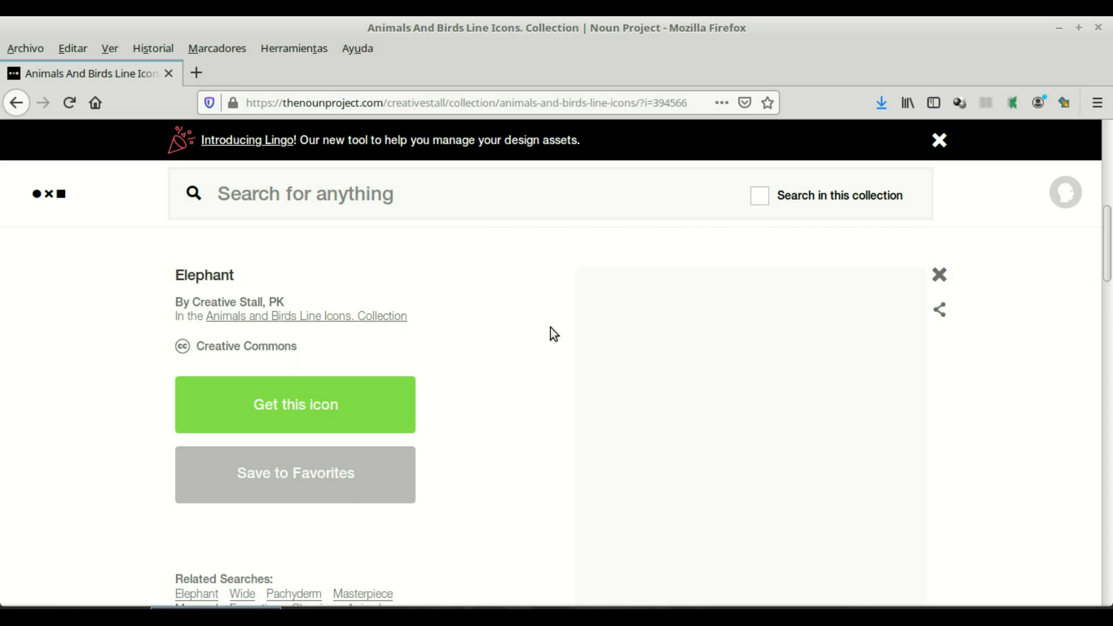
scroll(523, 390, down, 3)
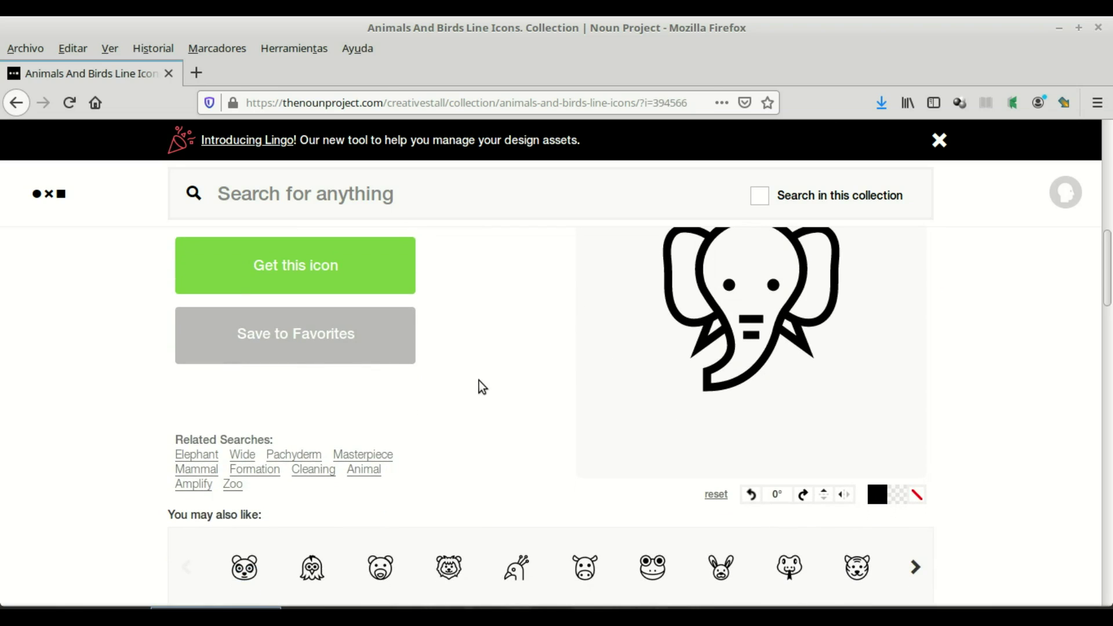
scroll(433, 375, up, 2)
scroll(465, 383, down, 5)
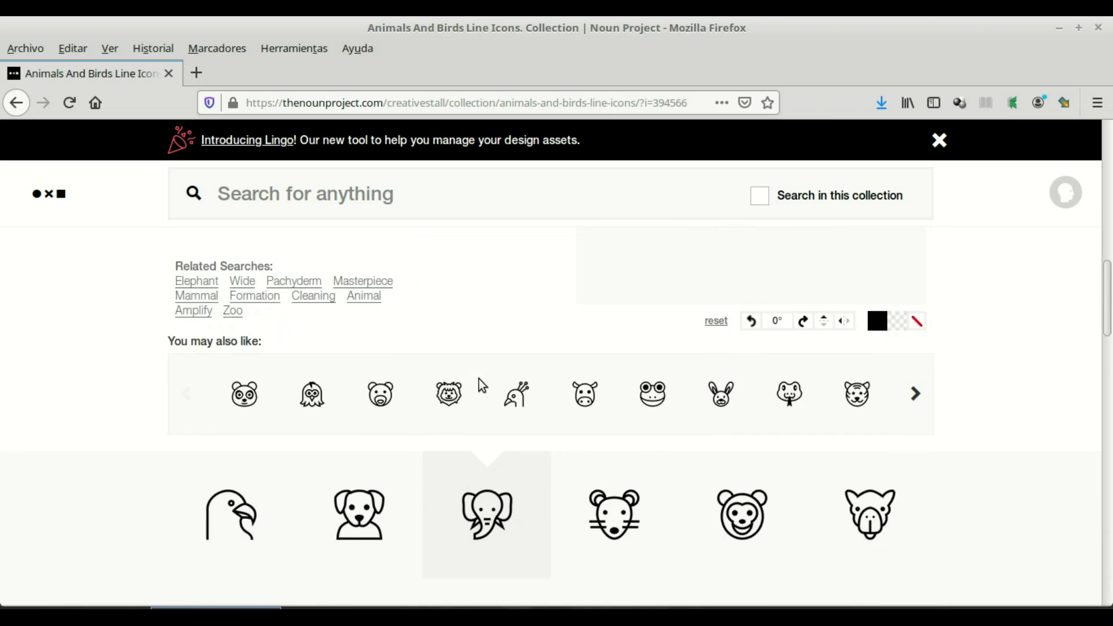
scroll(479, 378, down, 4)
scroll(479, 378, up, 12)
scroll(479, 378, down, 4)
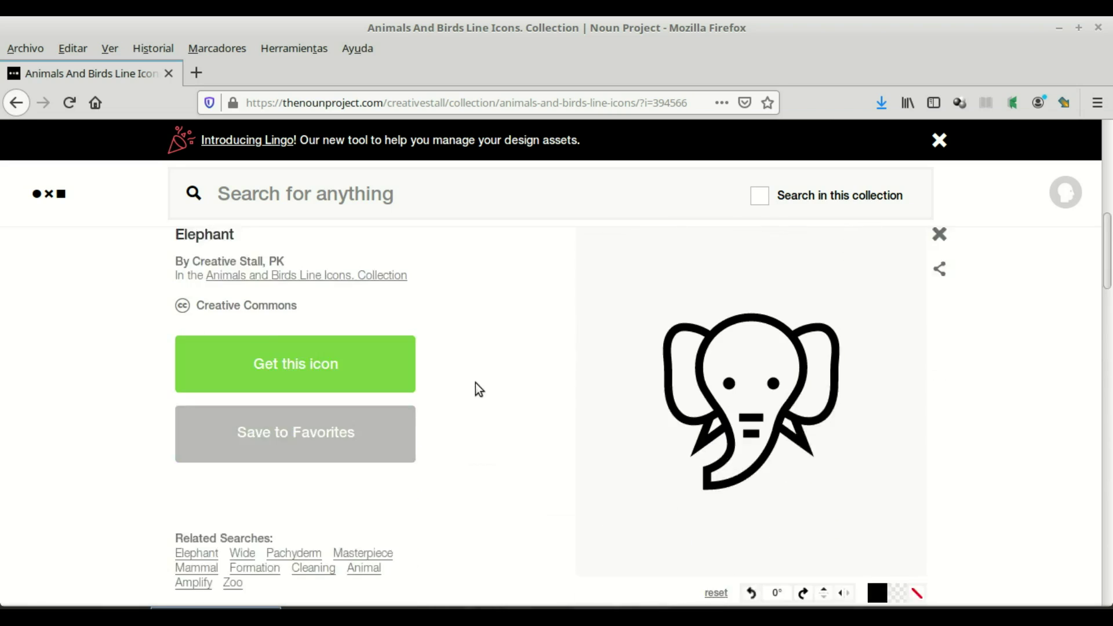
scroll(348, 405, up, 1)
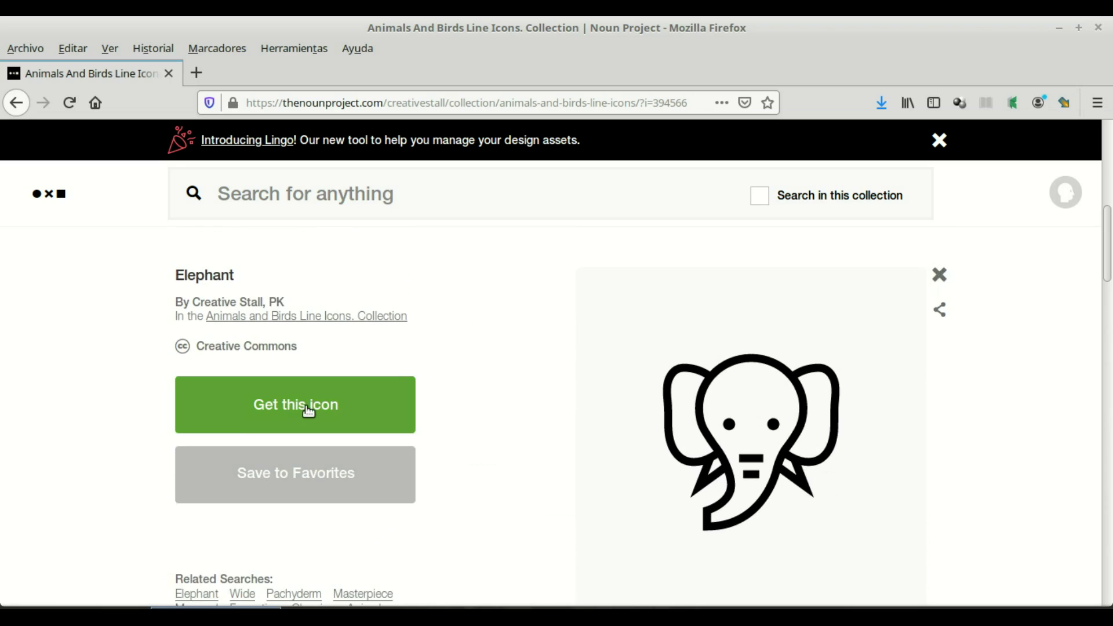
Step: Get the elephant icon under the free Basic Download licence to reveal its attribution text
click(308, 412)
scroll(429, 392, down, 1)
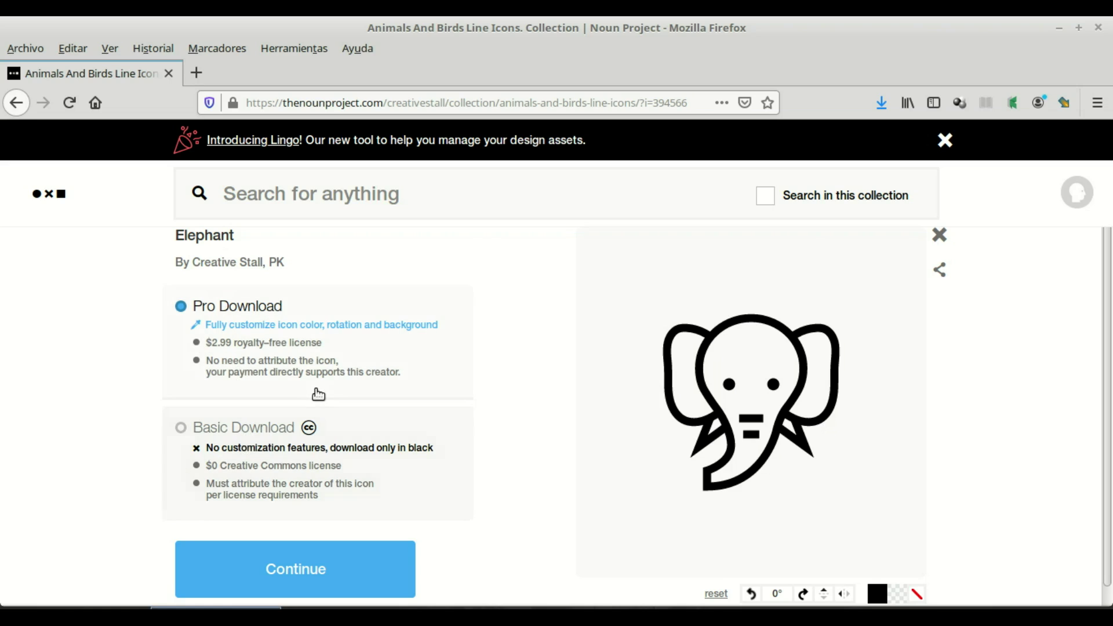
scroll(354, 392, down, 1)
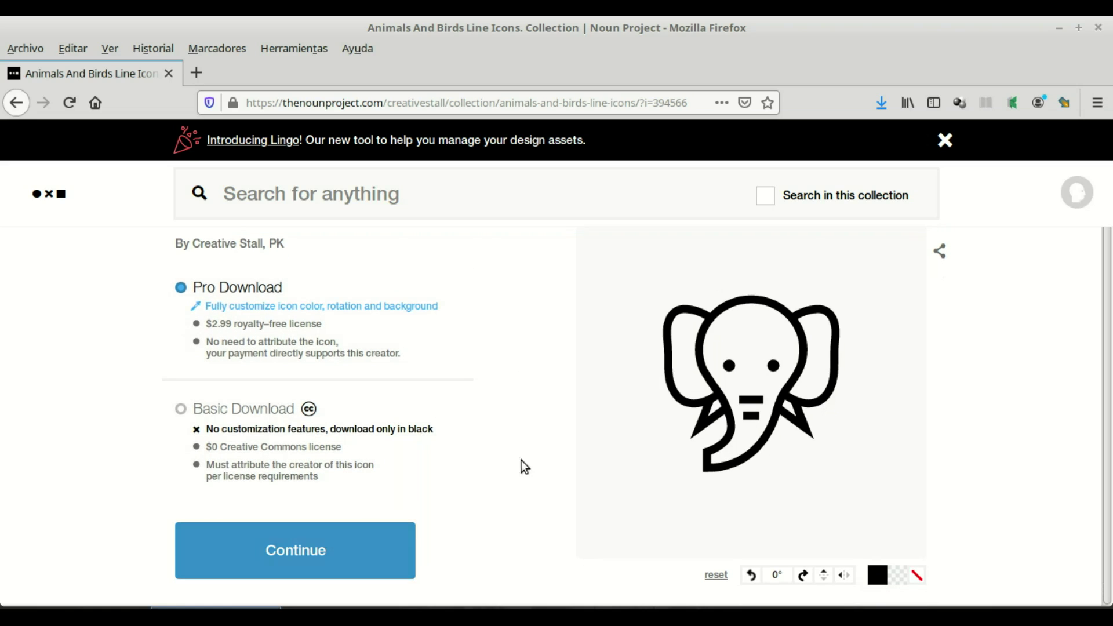
click(182, 411)
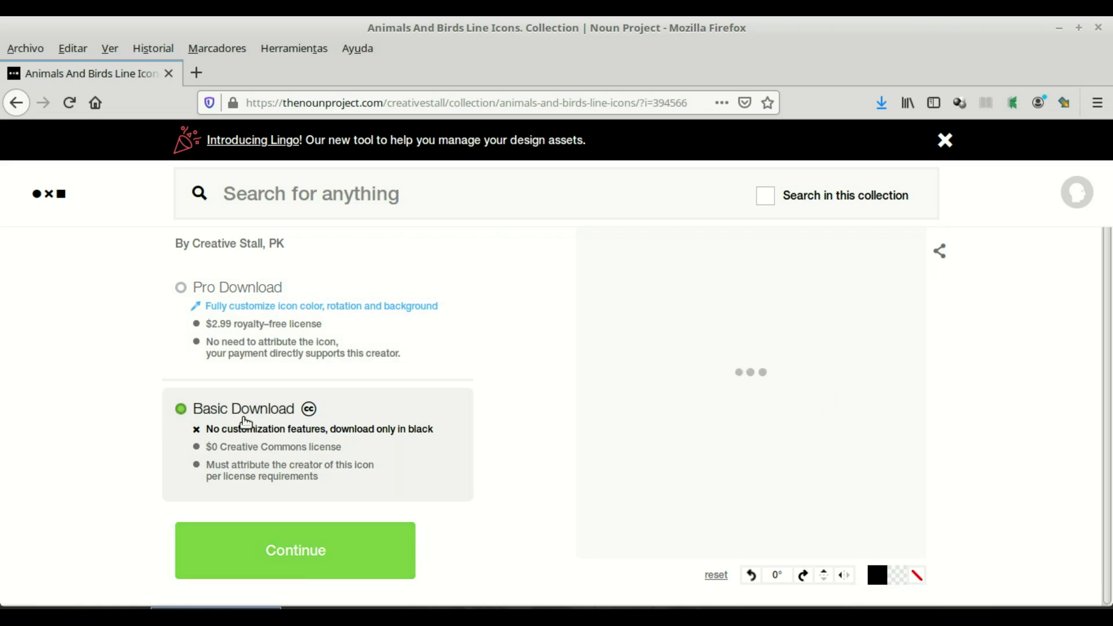
click(323, 551)
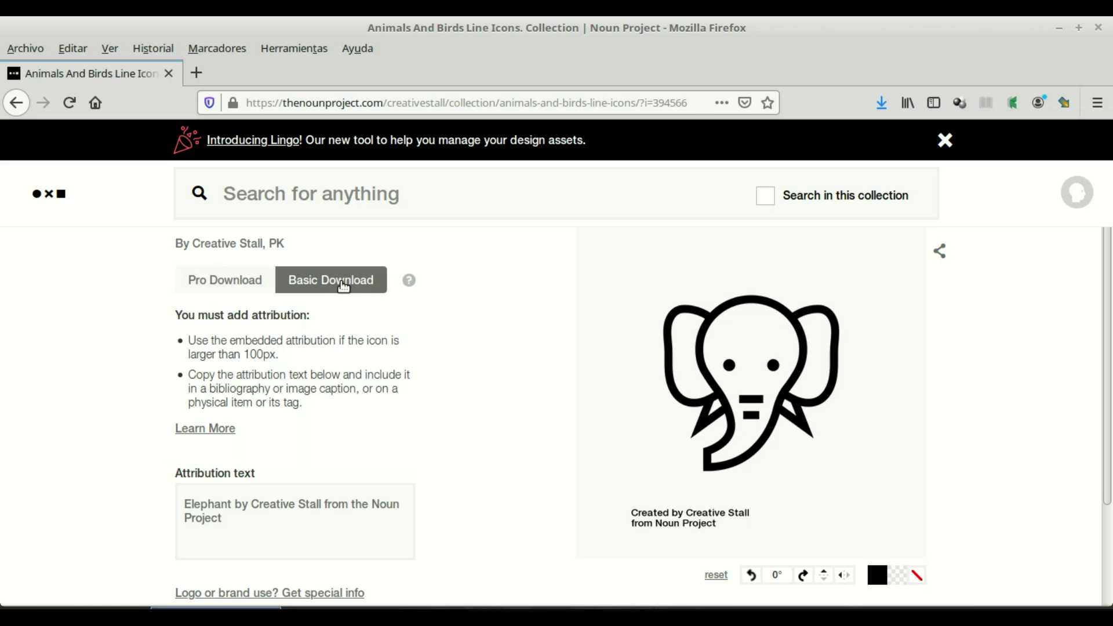
scroll(497, 318, down, 3)
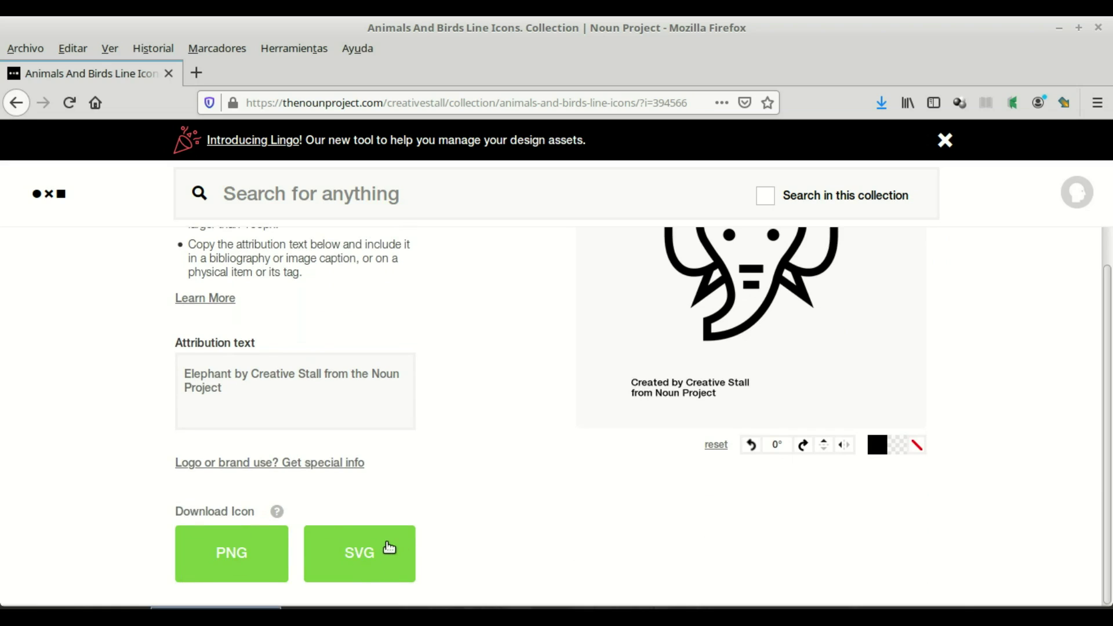
scroll(468, 478, up, 2)
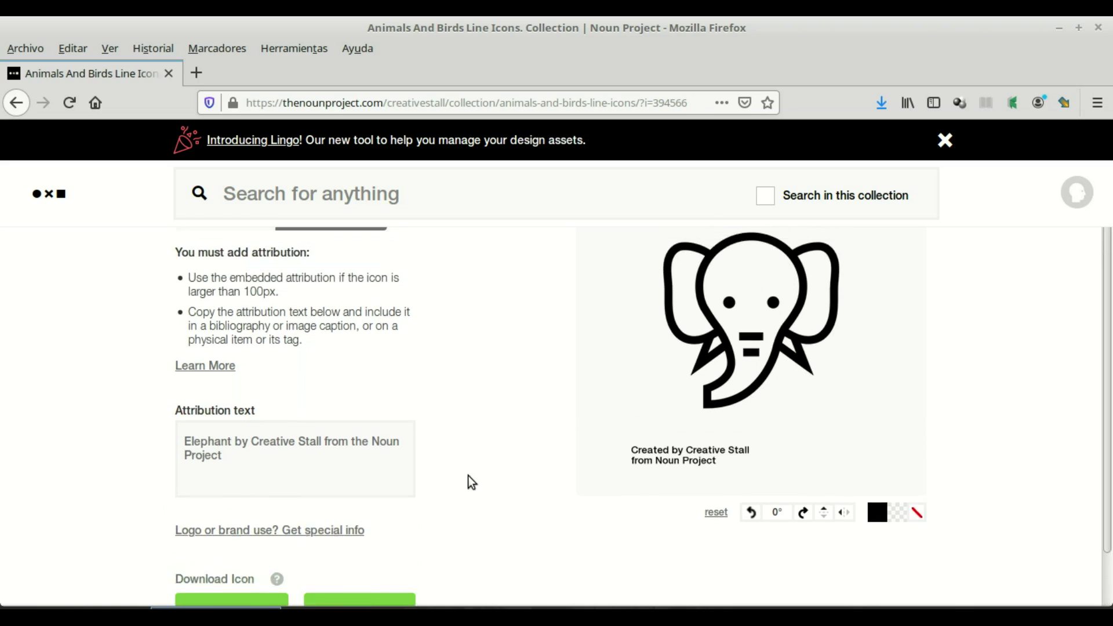
scroll(467, 478, down, 2)
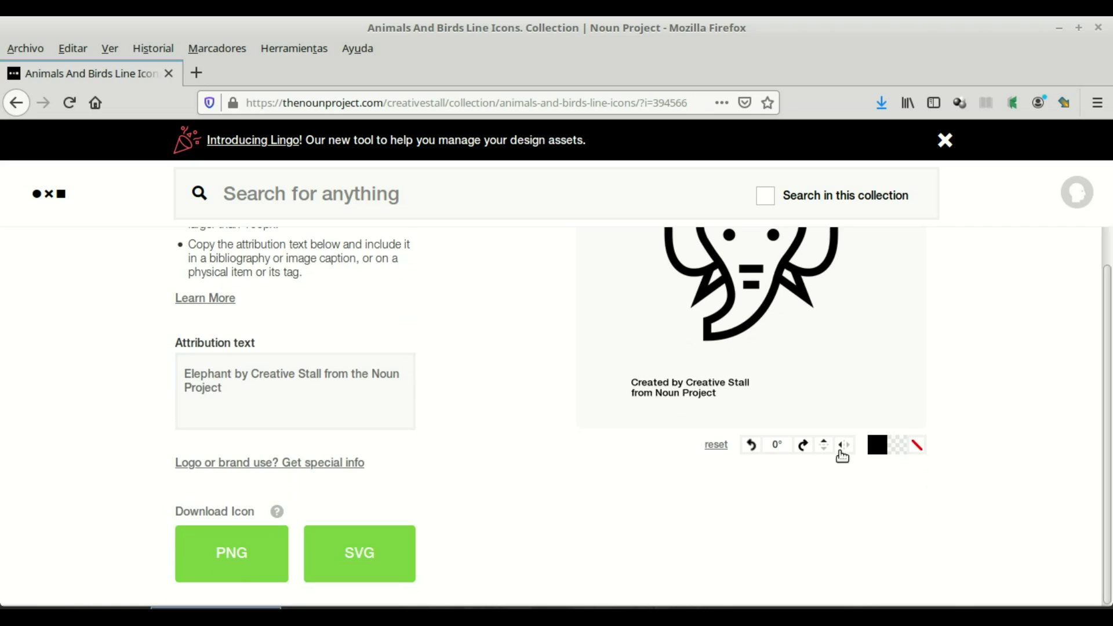
scroll(844, 440, up, 3)
scroll(882, 464, down, 1)
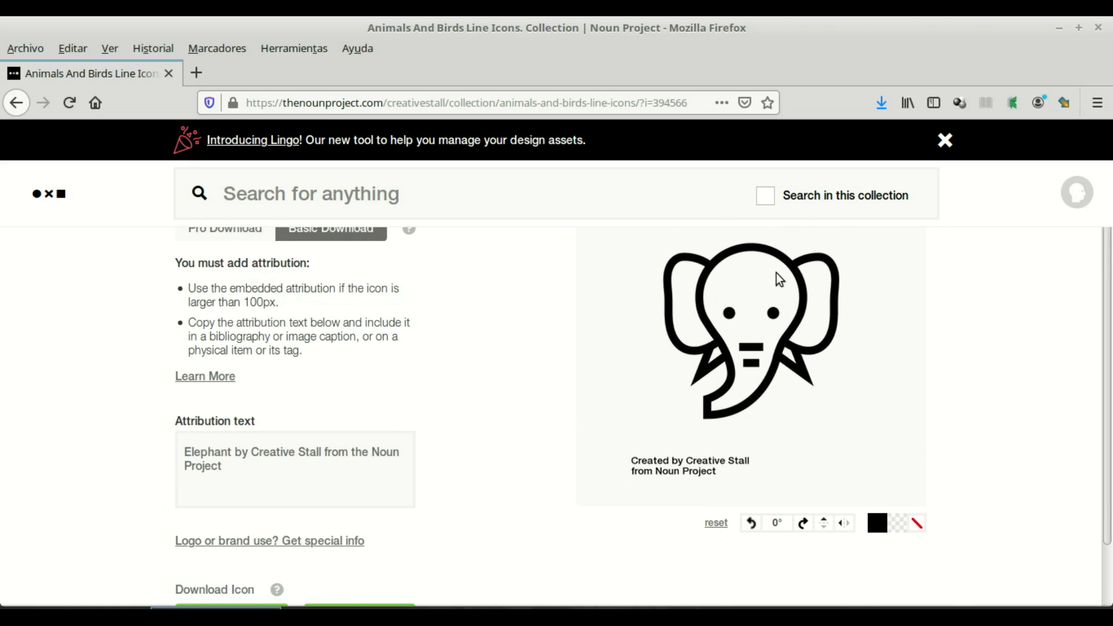
click(803, 525)
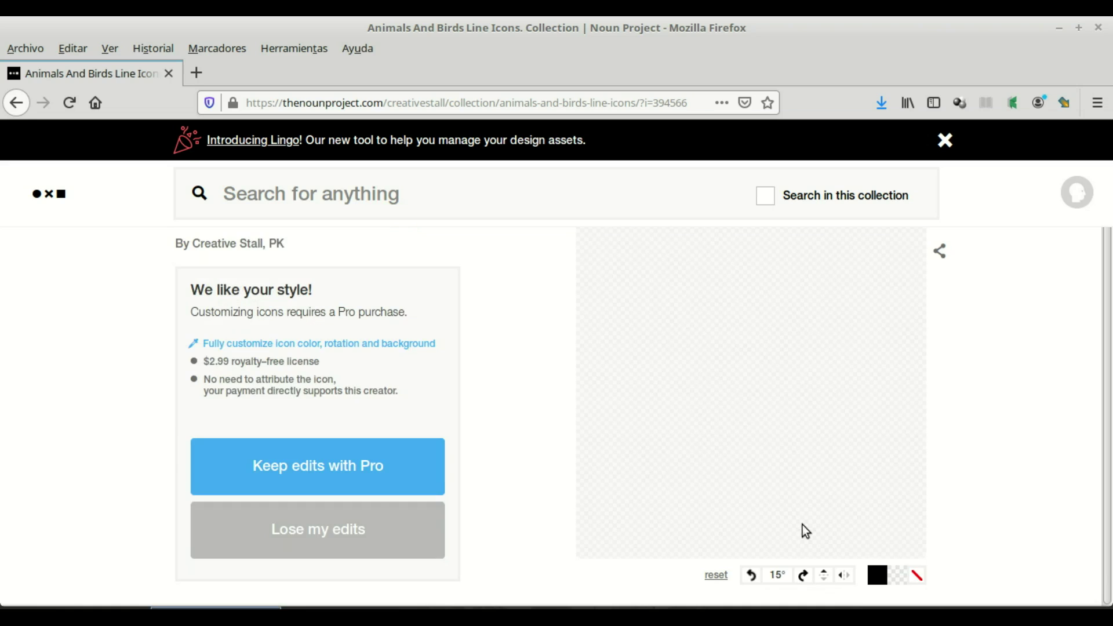
click(748, 576)
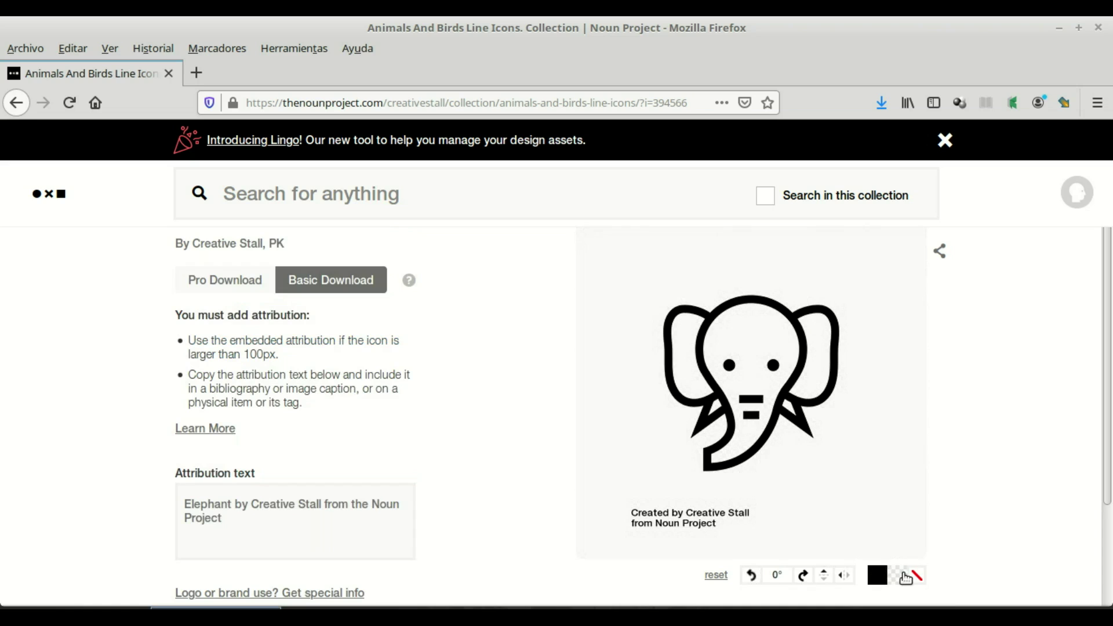
scroll(902, 510, down, 2)
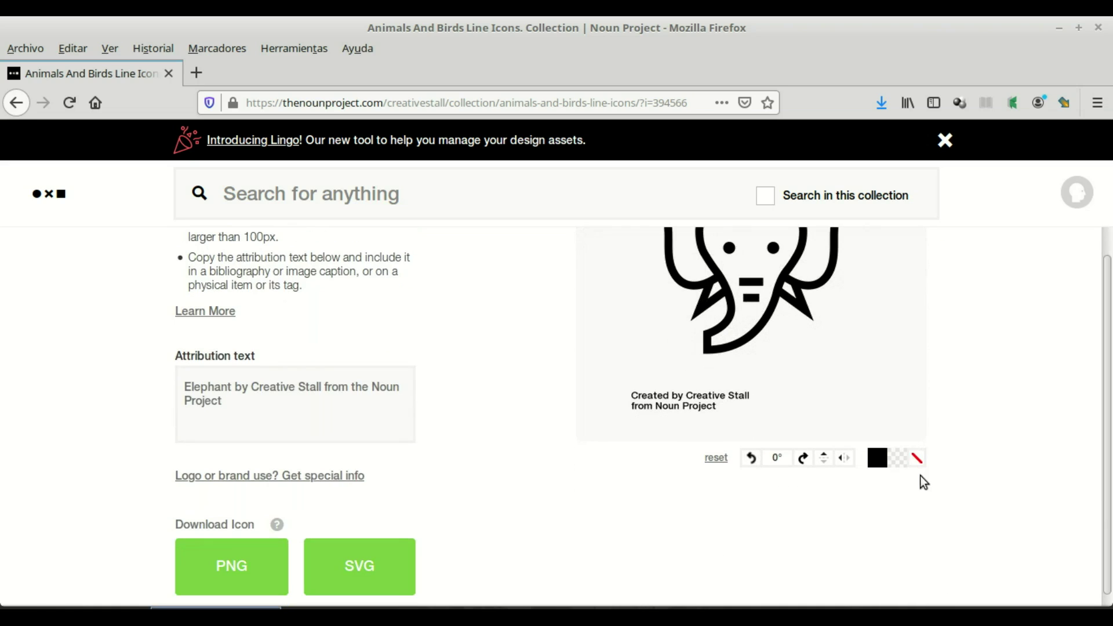
scroll(886, 387, up, 2)
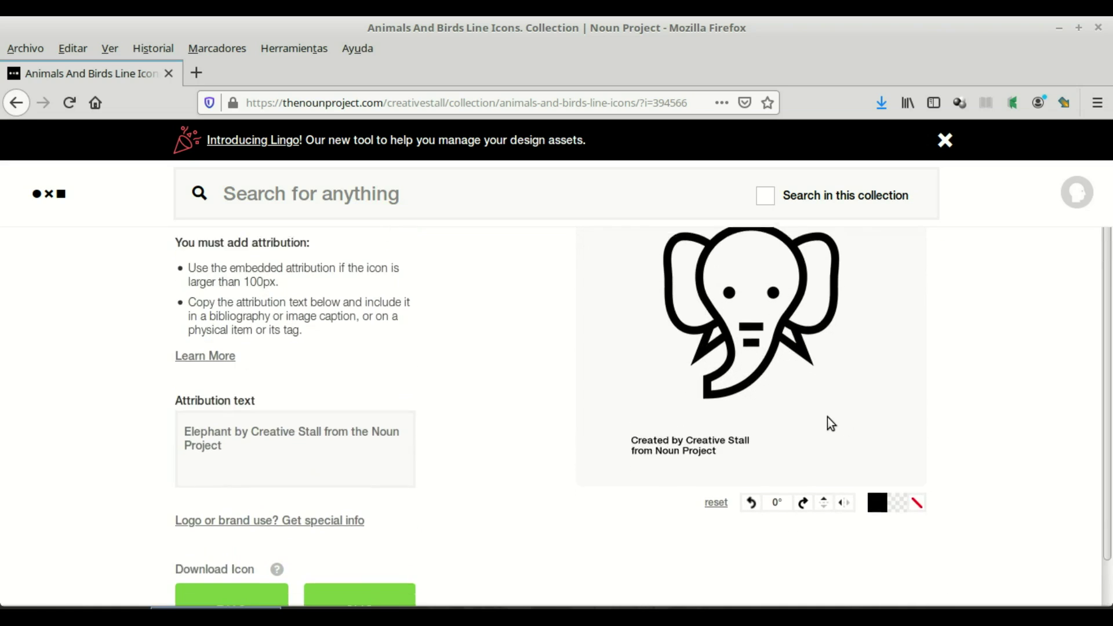
scroll(820, 402, down, 3)
scroll(761, 290, up, 3)
scroll(580, 406, down, 2)
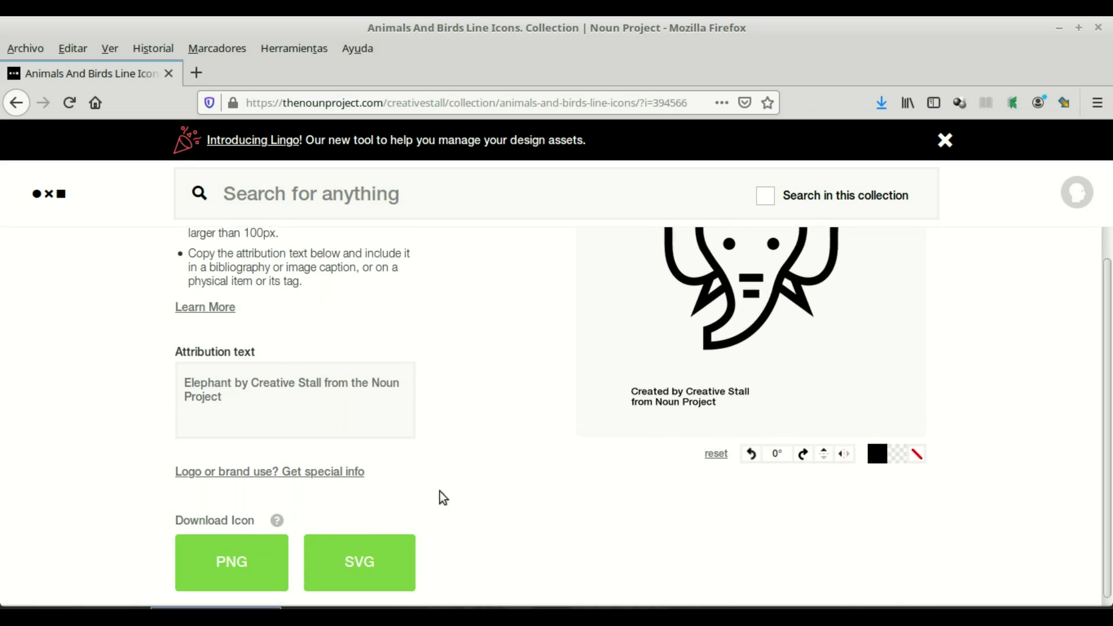
Step: Download the elephant as PNG and save noun_Elephant_394566.png to disk
click(242, 545)
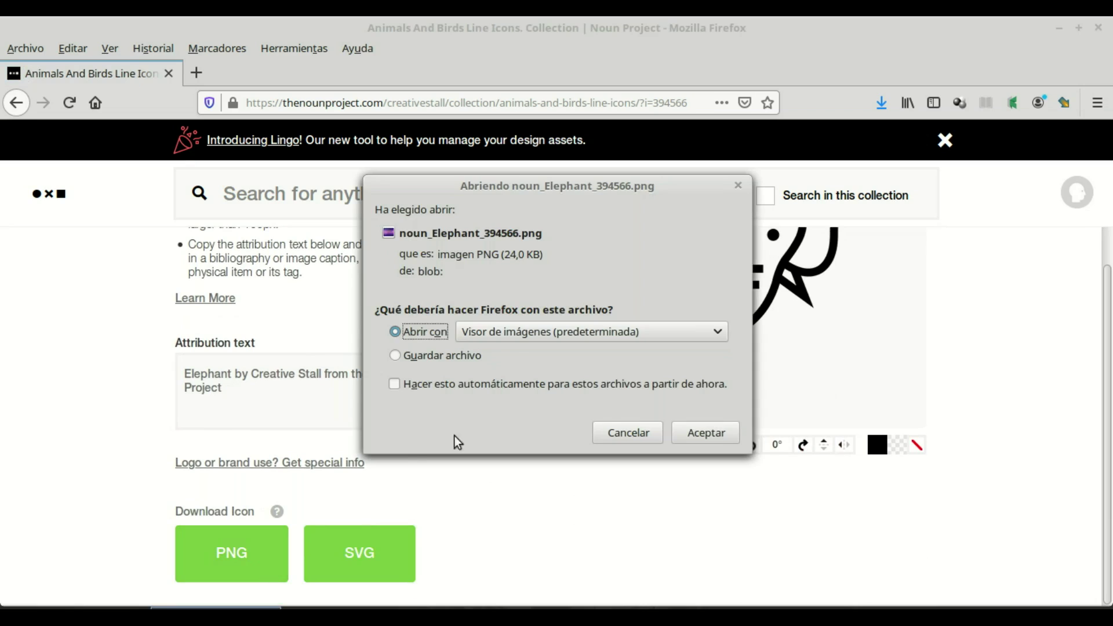
click(467, 359)
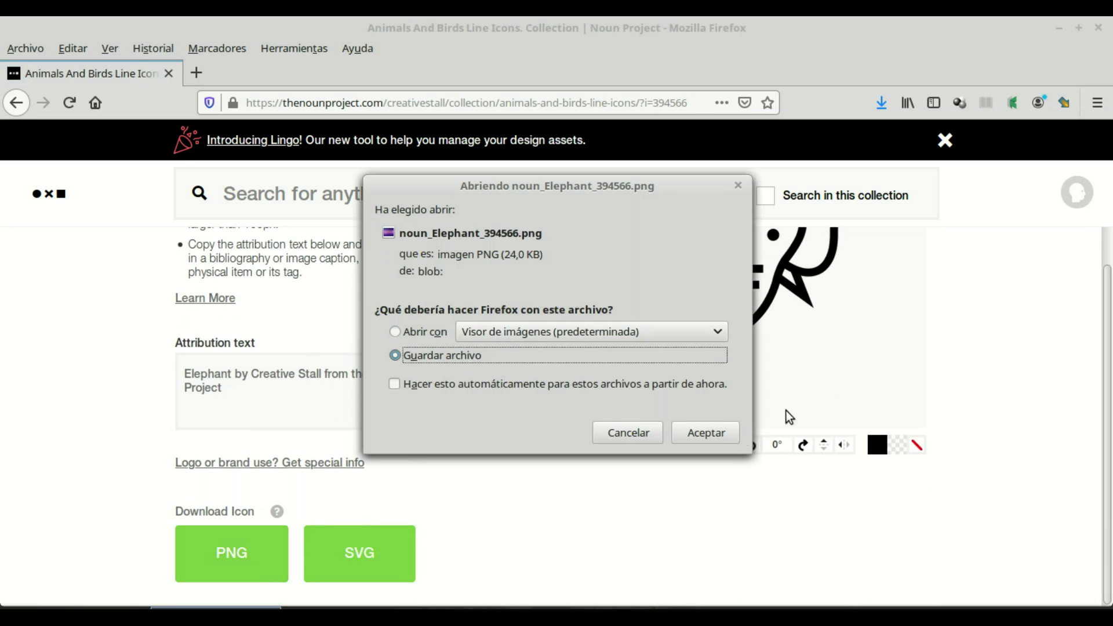
click(706, 433)
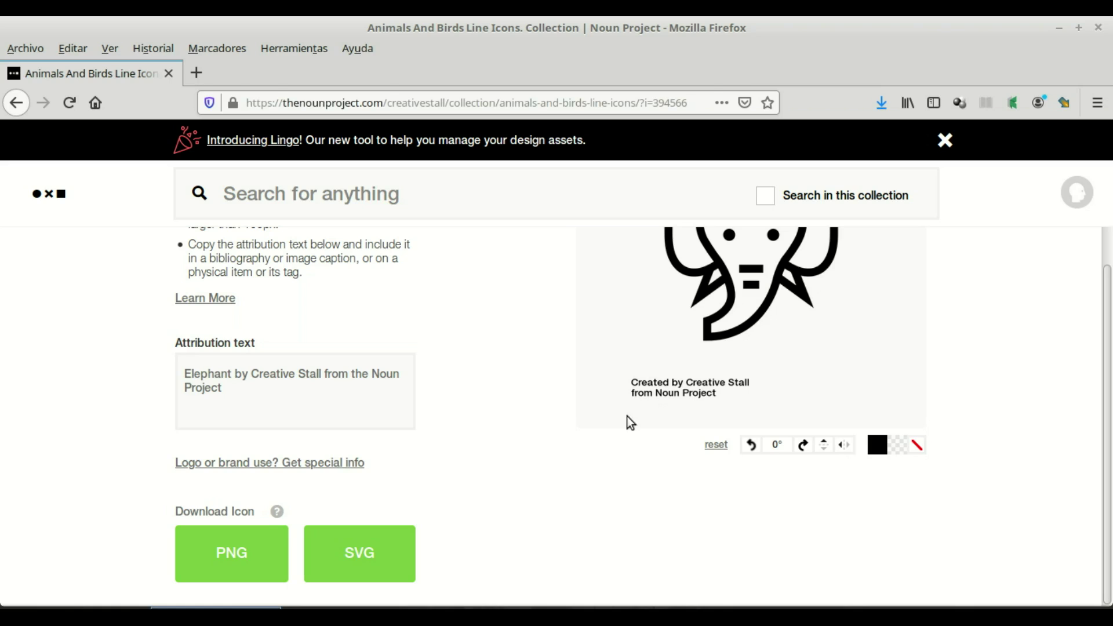
scroll(802, 350, up, 3)
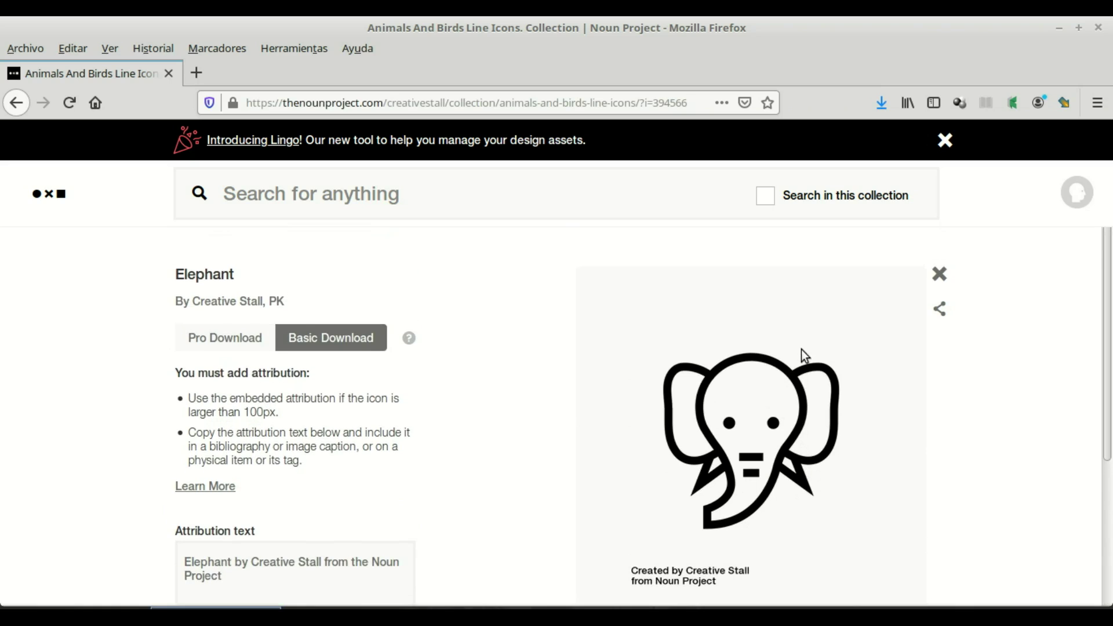
scroll(801, 349, down, 1)
scroll(802, 349, up, 1)
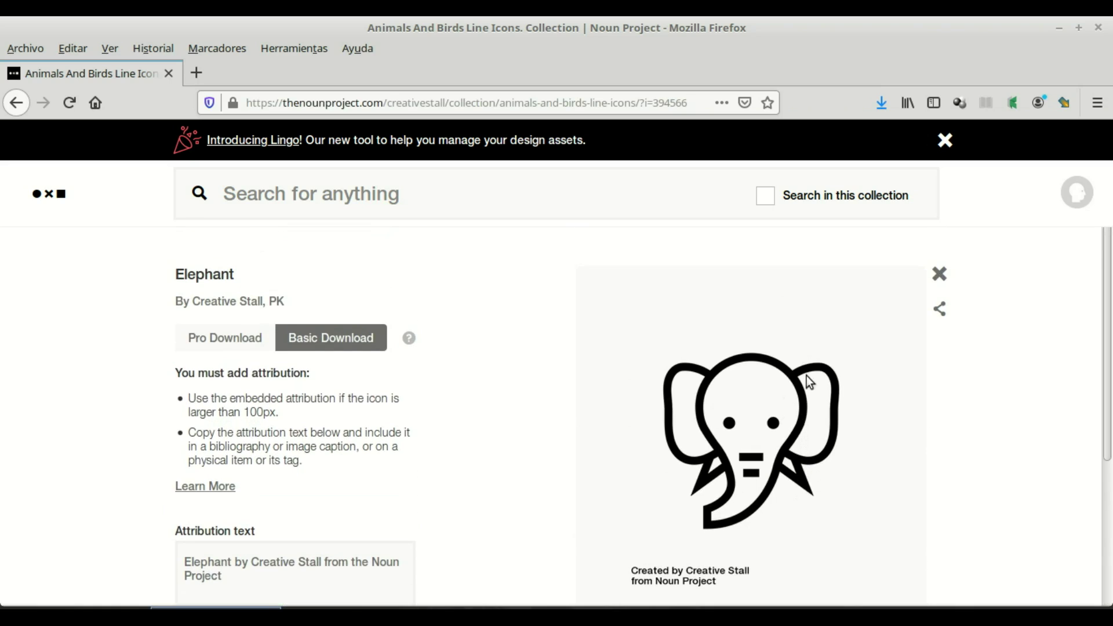